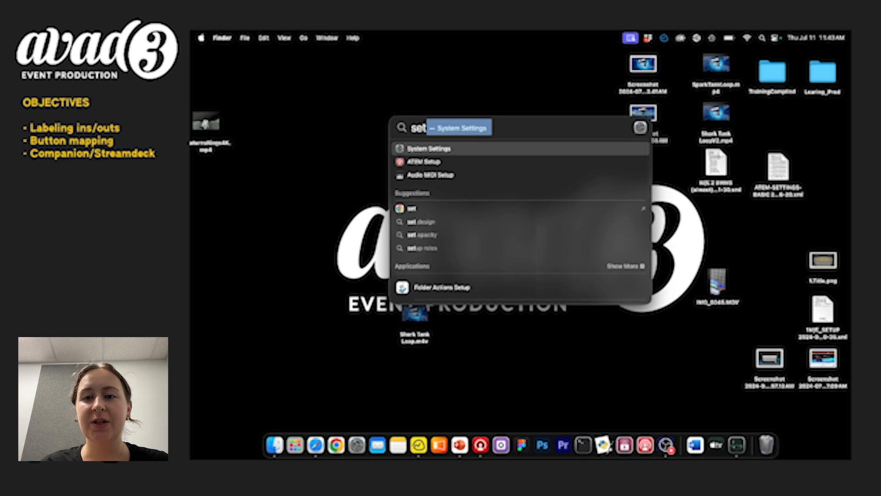
Open the TCP/IP details of the connected AX88179A 6 network service in System Settings.
key("Return")
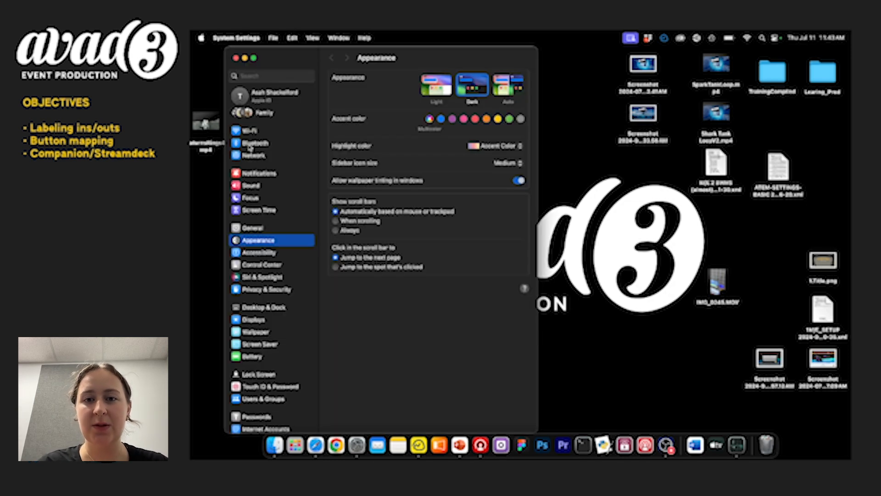
left_click(258, 158)
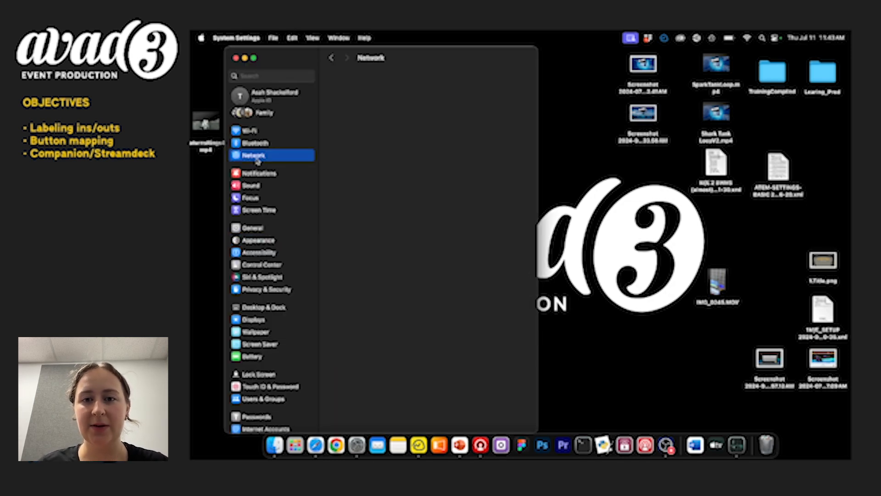
scroll(394, 192, "down", 3)
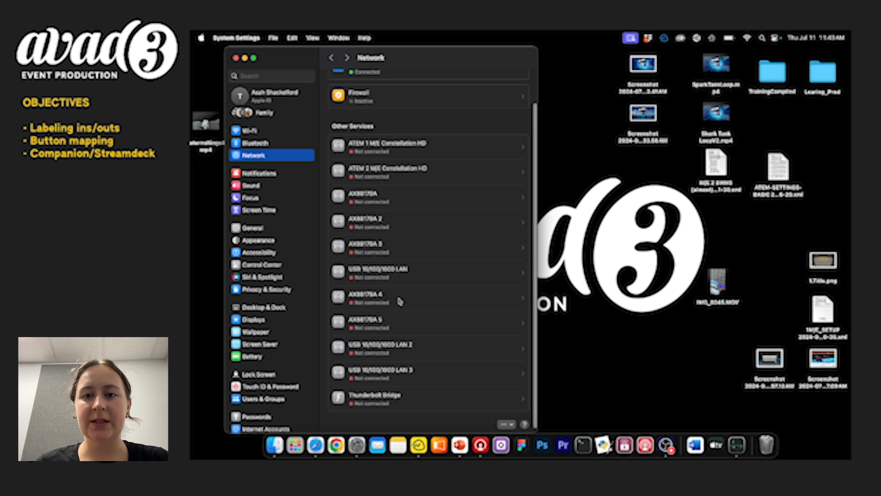
scroll(367, 163, "up", 1)
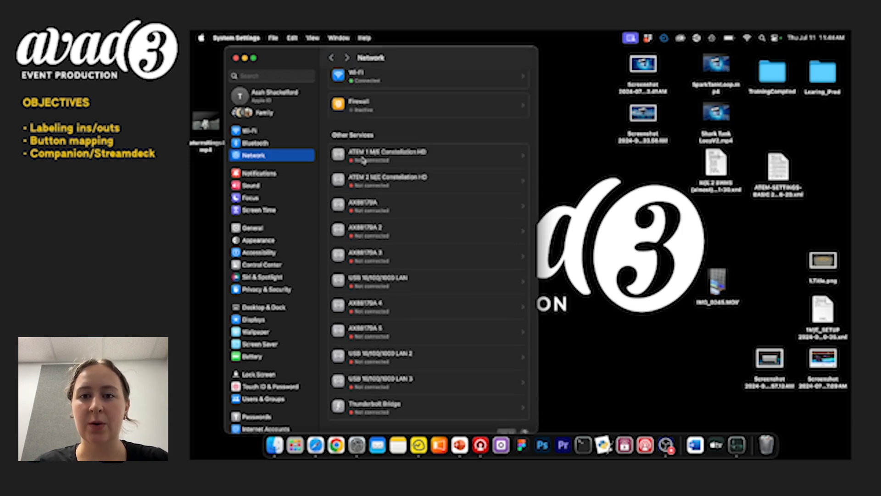
scroll(363, 159, "up", 1)
left_click(407, 80)
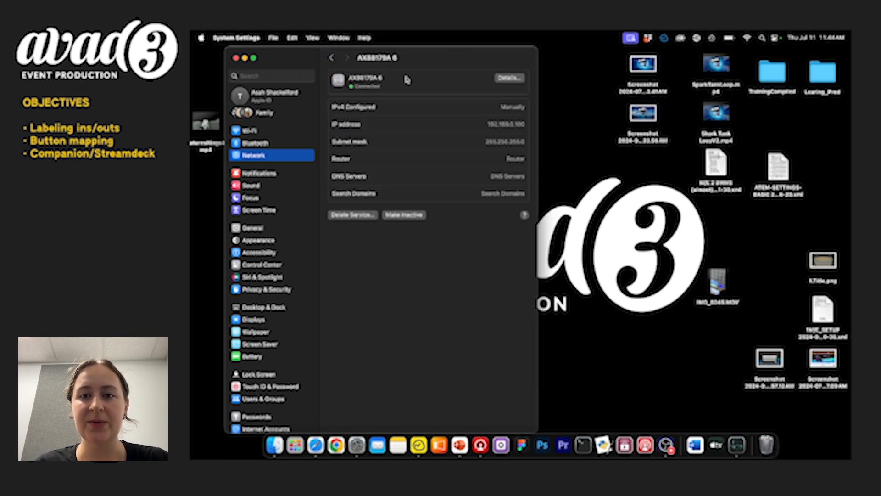
left_click(508, 79)
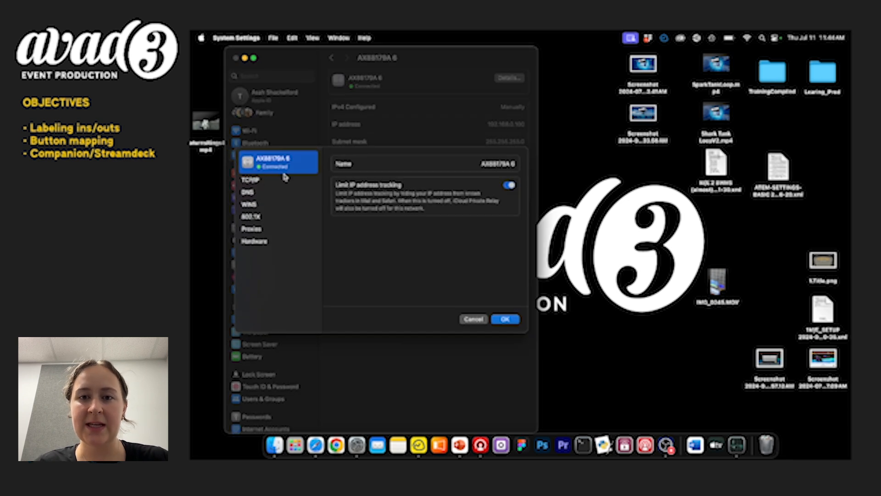
left_click(261, 184)
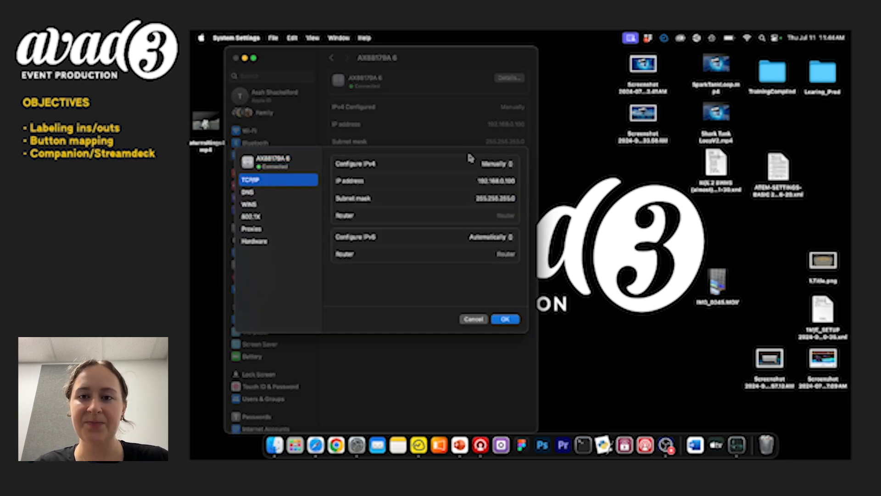
Configure IPv4 manually for the adapter and set the subnet mask to 255.255.0.0.
left_click(510, 163)
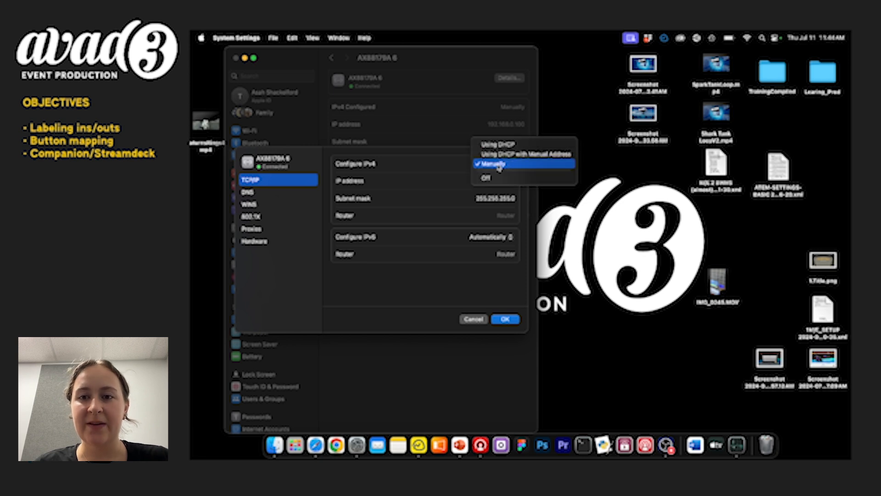
left_click(499, 164)
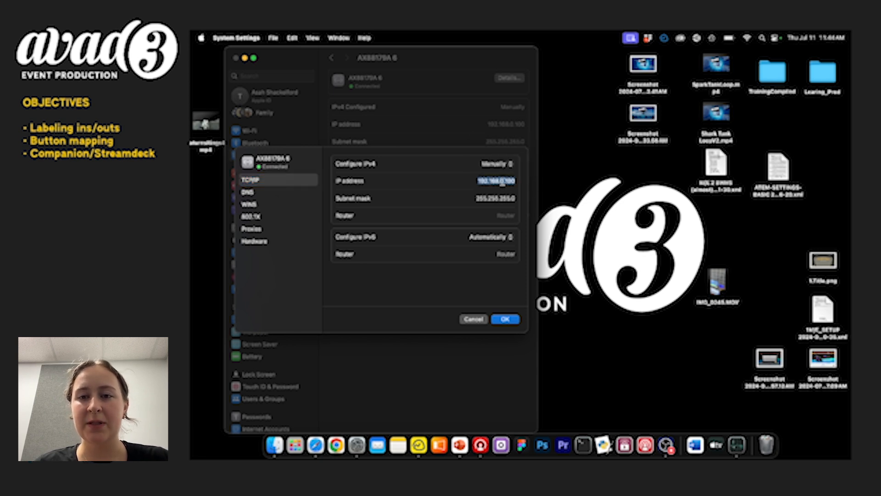
left_click(508, 181)
left_click_drag(506, 182, 519, 184)
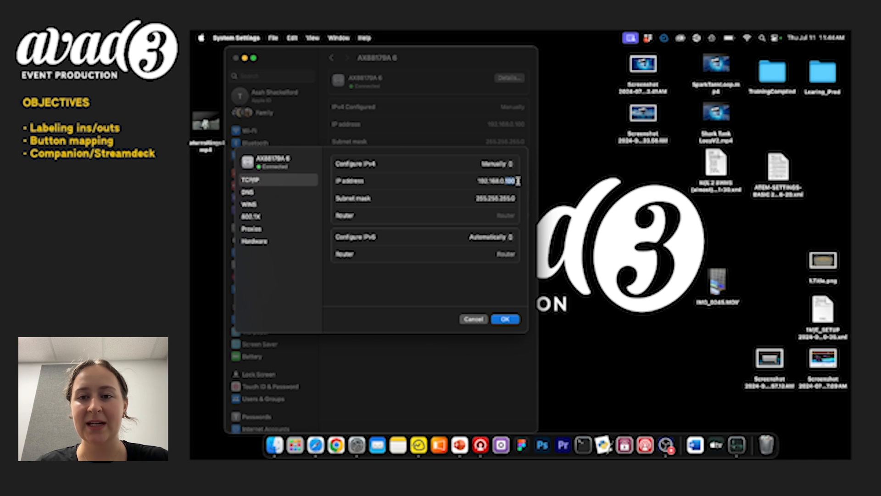
left_click(482, 193)
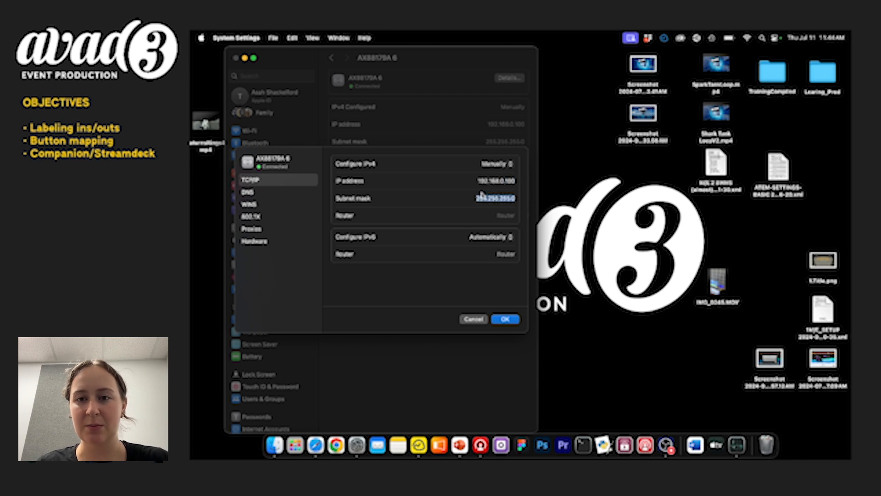
left_click(449, 211)
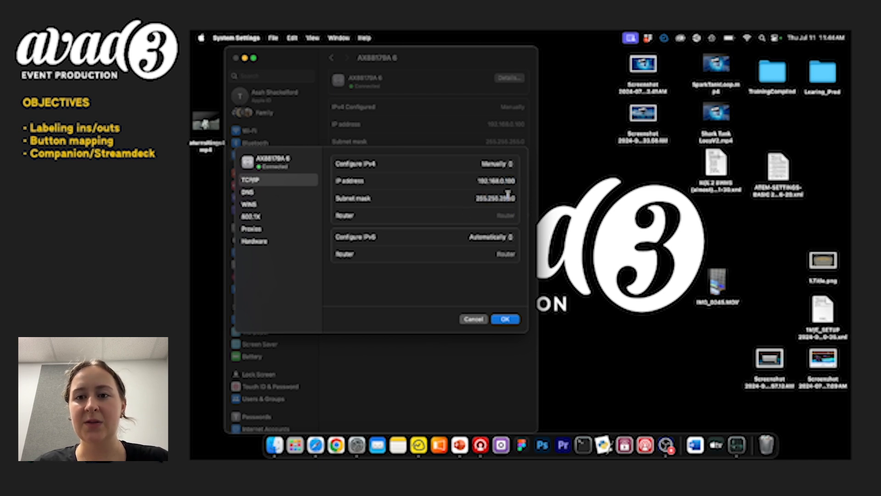
key("BackSpace")
key("BackSpace")
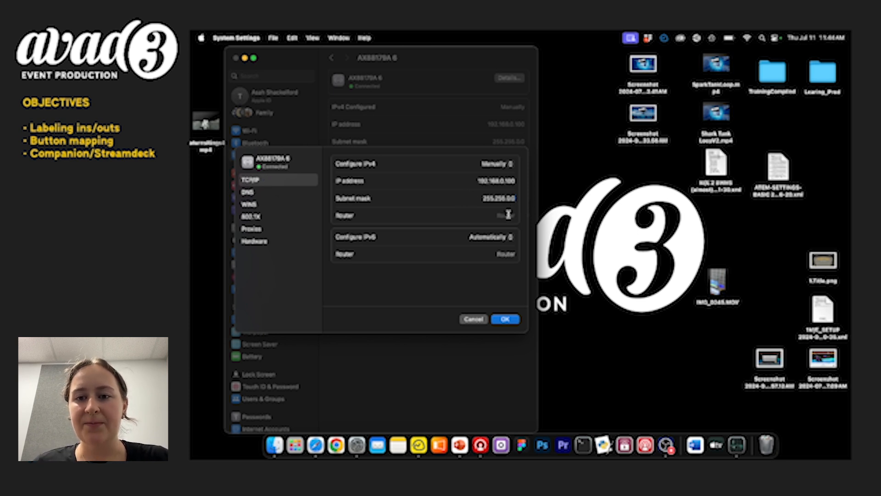
Quit System Settings, switch to ATEM Software Control and connect to the ATEM 1 M/E Constellation HD by switcher name.
key("super+q")
left_click(477, 448)
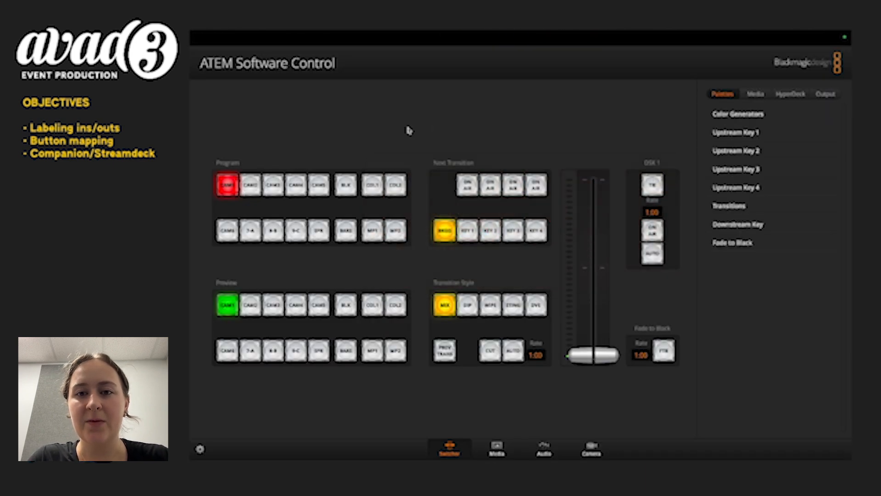
mouse_move(365, 31)
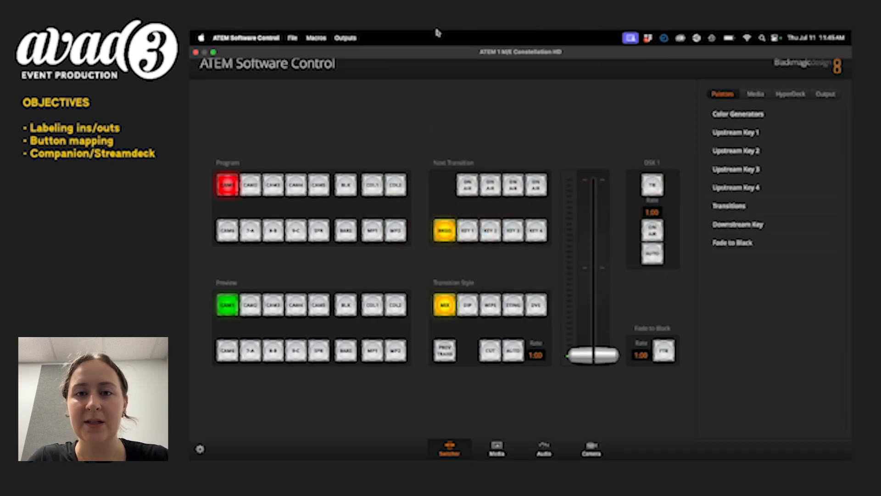
left_click(239, 38)
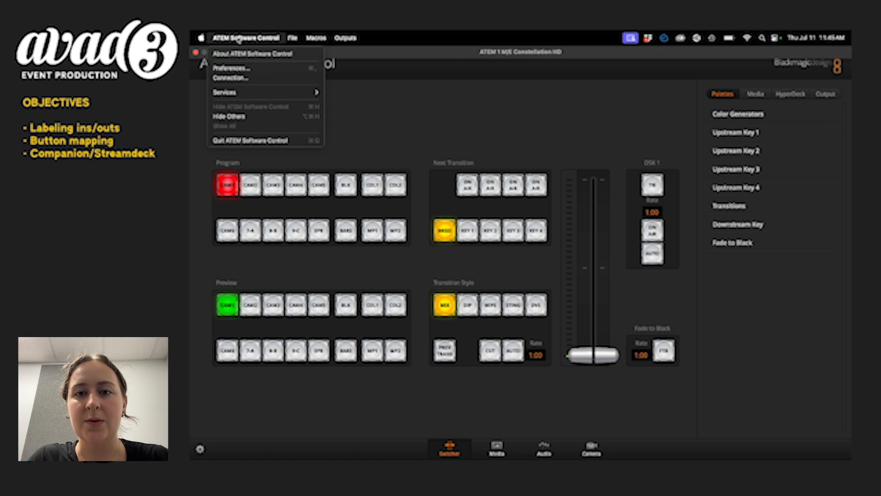
left_click(239, 79)
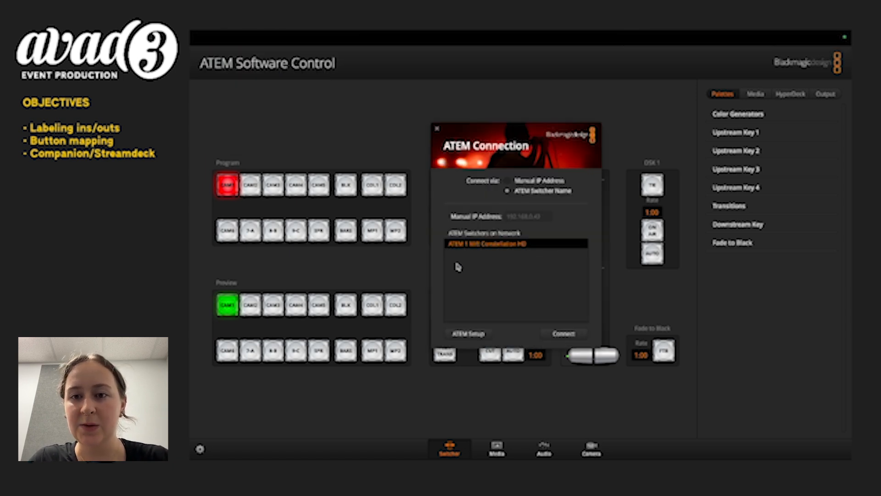
left_click(506, 181)
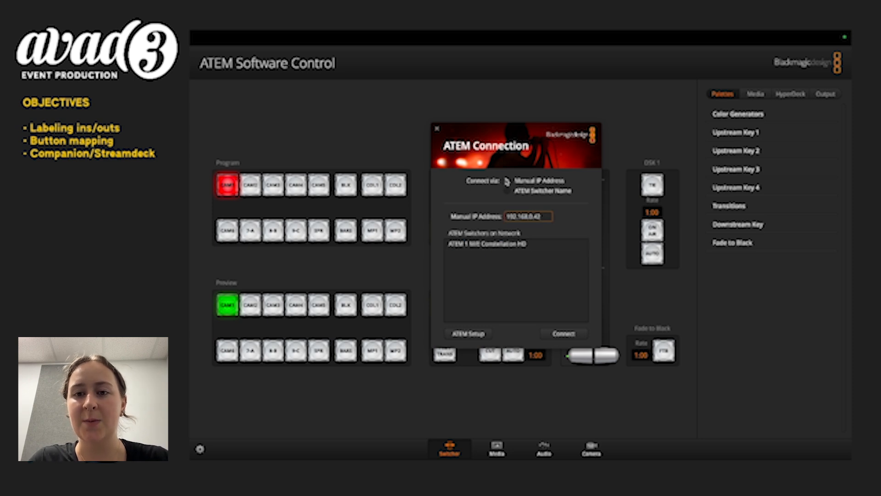
left_click(508, 191)
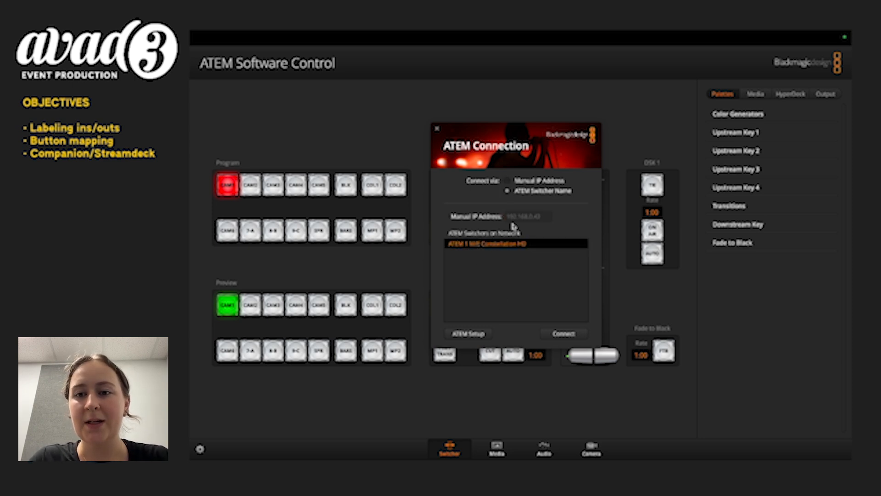
left_click(569, 335)
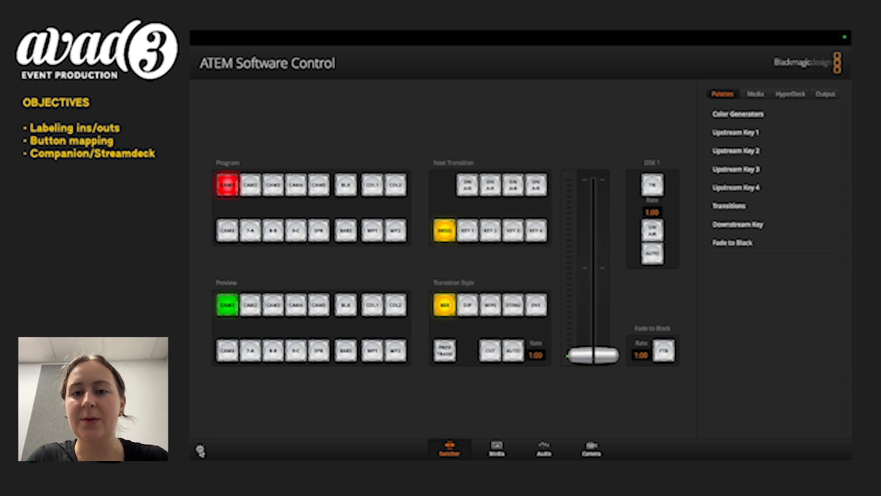
In the switcher's input source settings, name input 1 "IN 1: Moniter 1" with the label MON1.
left_click(201, 451)
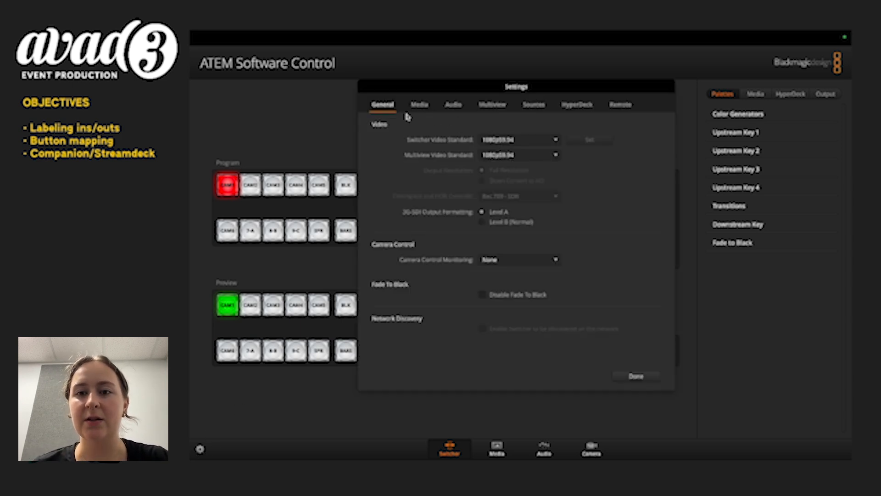
left_click(534, 107)
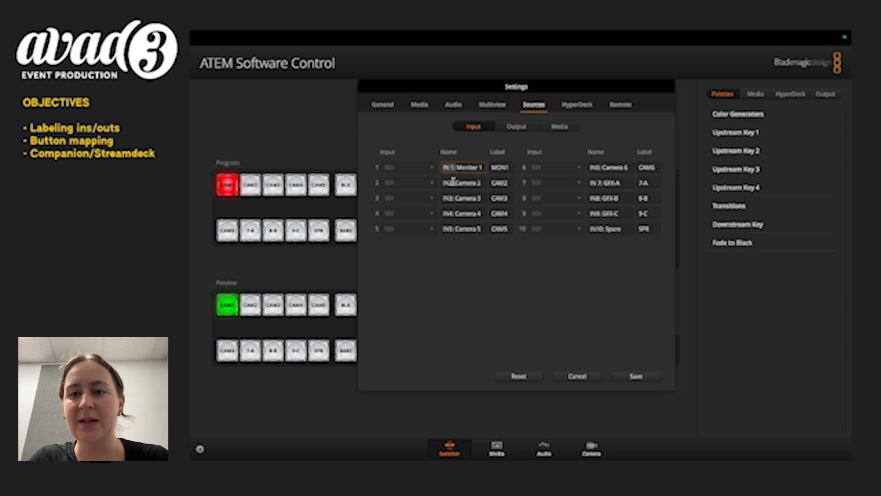
left_click(453, 182)
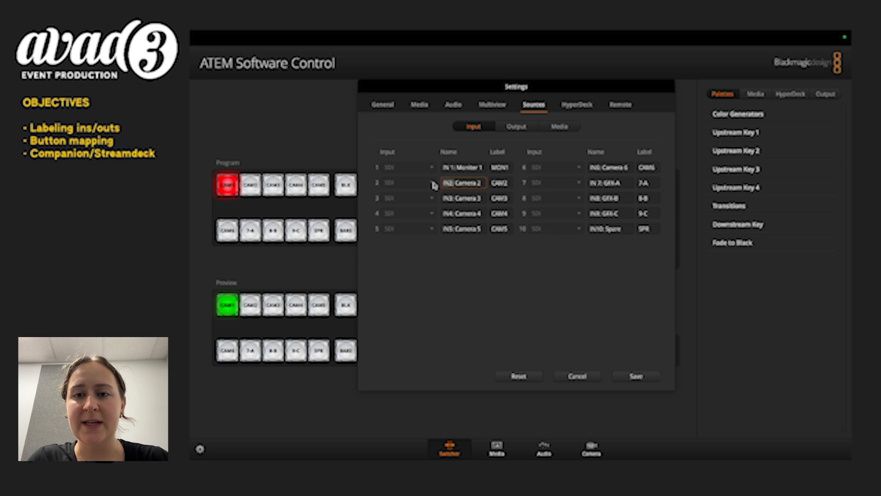
left_click(452, 197)
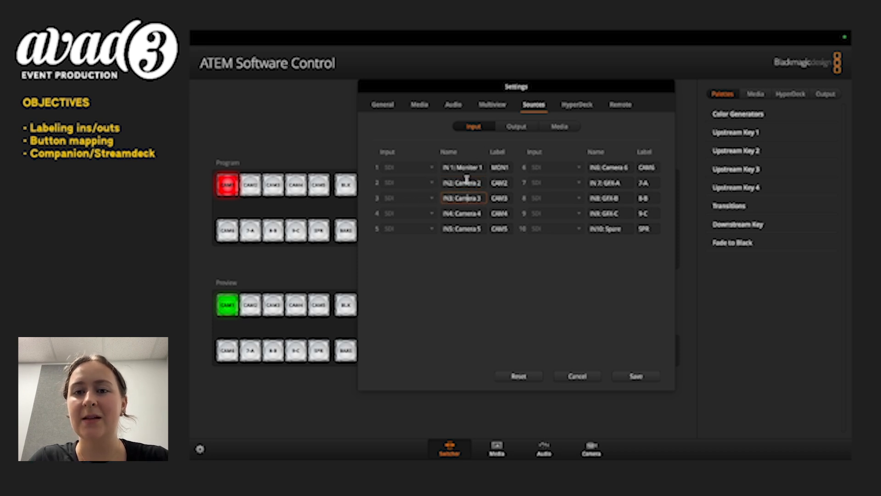
left_click(462, 167)
Rename output source 18 as "OUT18: DSK 1 Mask" and save the source names.
left_click(516, 126)
left_click(530, 289)
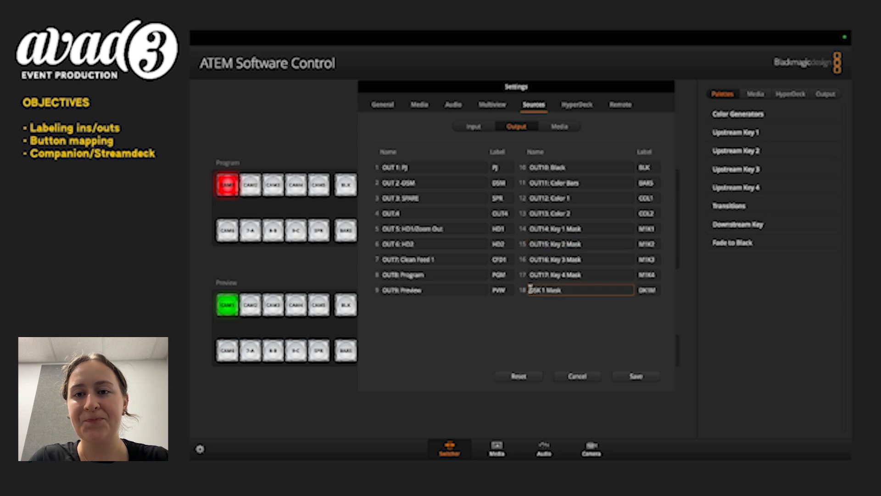
type("OUT18:")
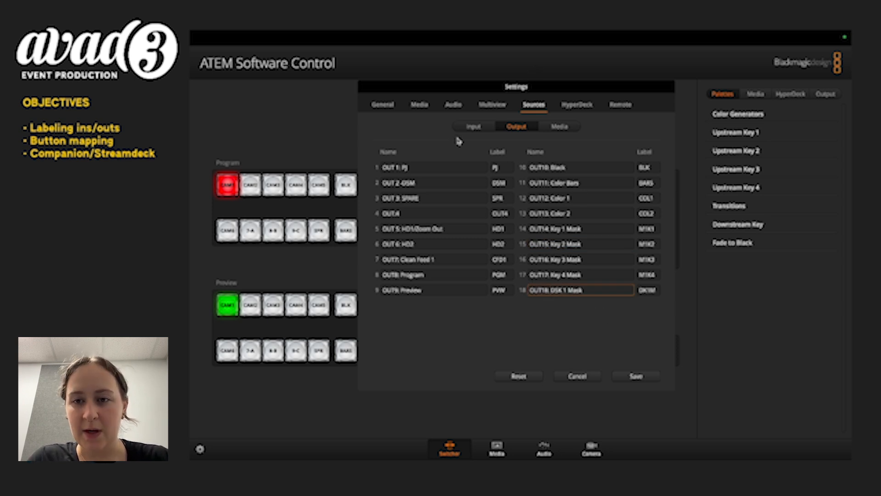
left_click(615, 360)
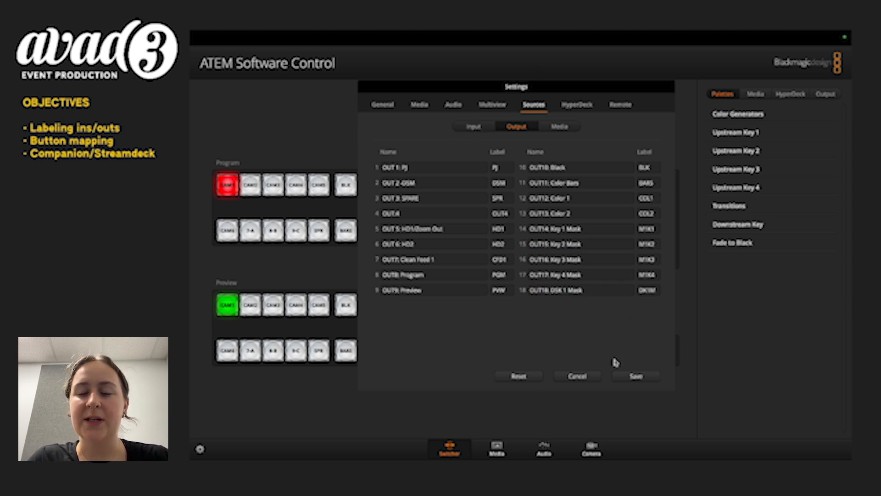
left_click(637, 378)
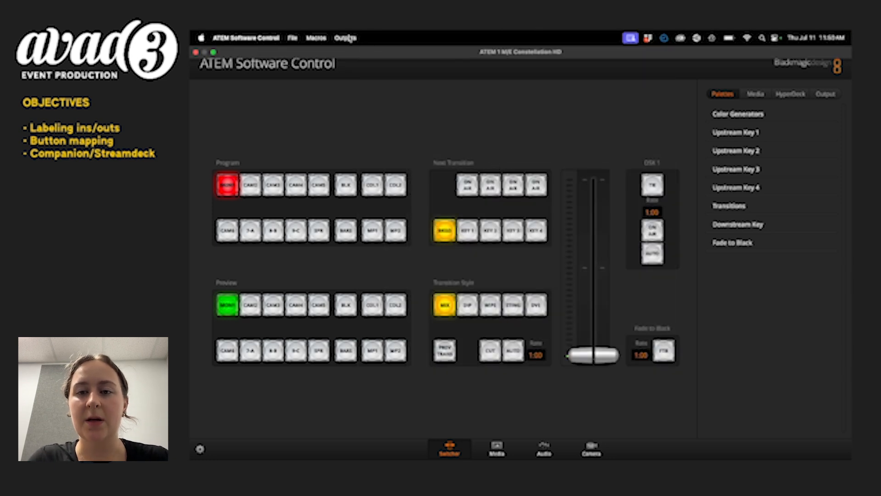
Route the source IN 1: CAMERA 1 to the output OUT 1: MONITOR 1.
left_click(345, 37)
mouse_move(337, 55)
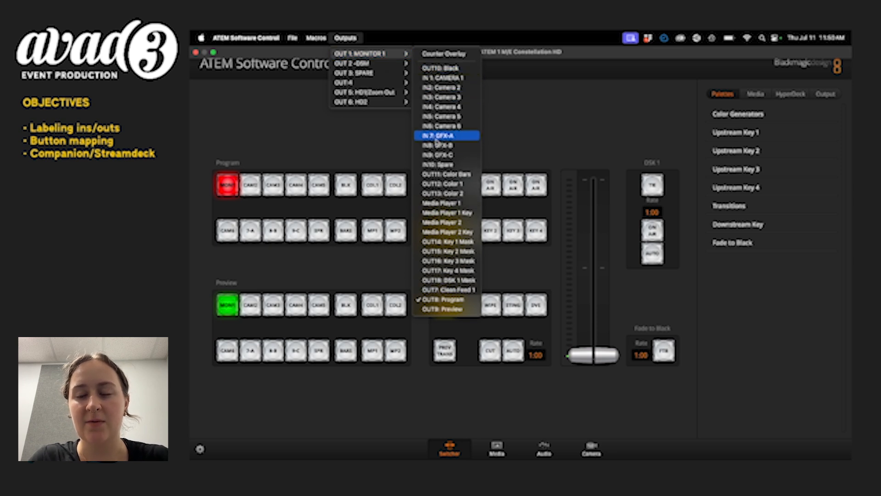
left_click(431, 79)
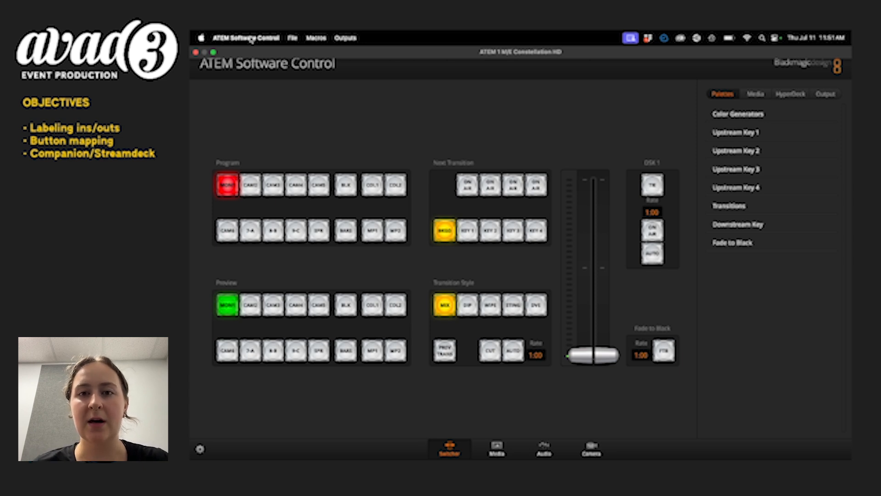
Open the button mapping preferences and choose Input 1: IN 1: CAMERA 1 for Button 1.
left_click(251, 40)
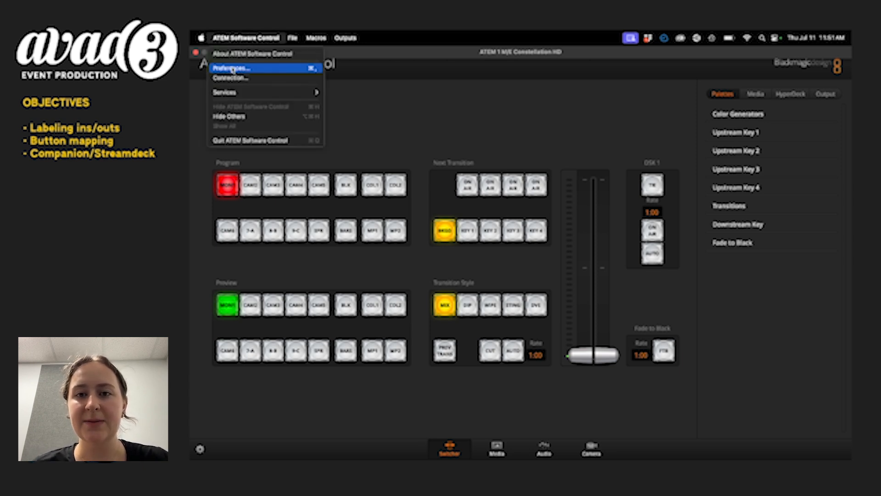
left_click(233, 69)
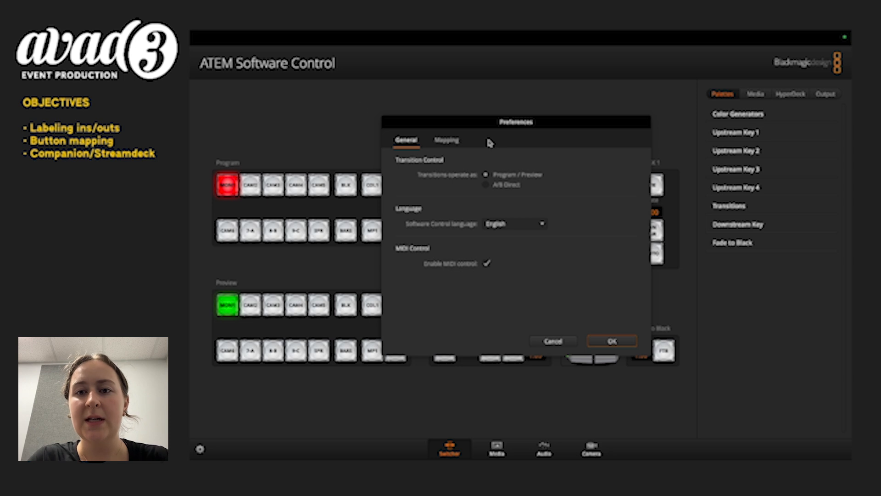
left_click(447, 141)
left_click(474, 178)
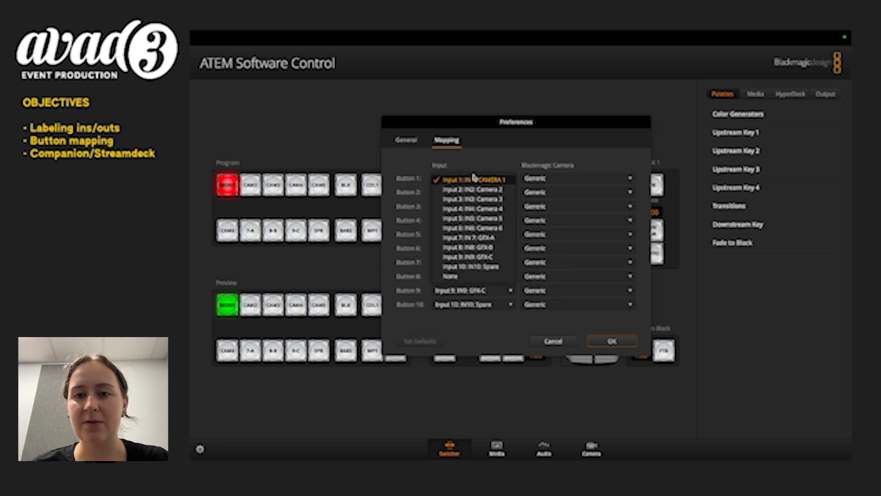
left_click(474, 178)
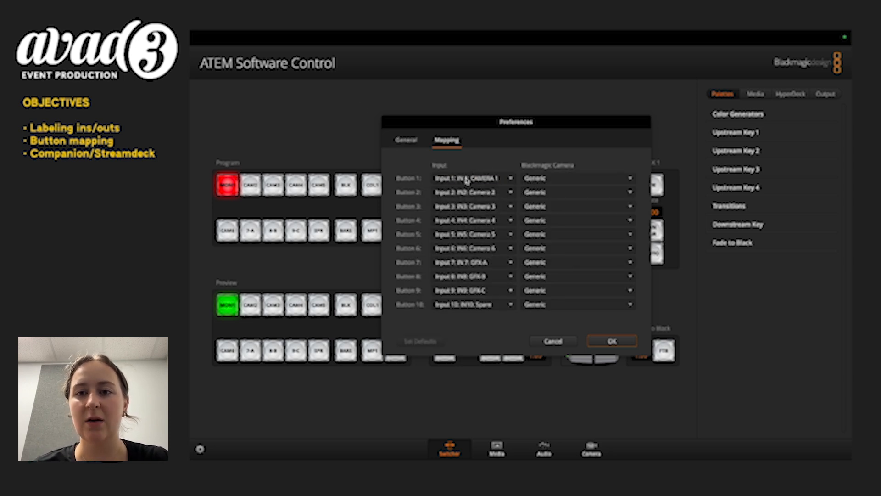
left_click(469, 178)
left_click(469, 179)
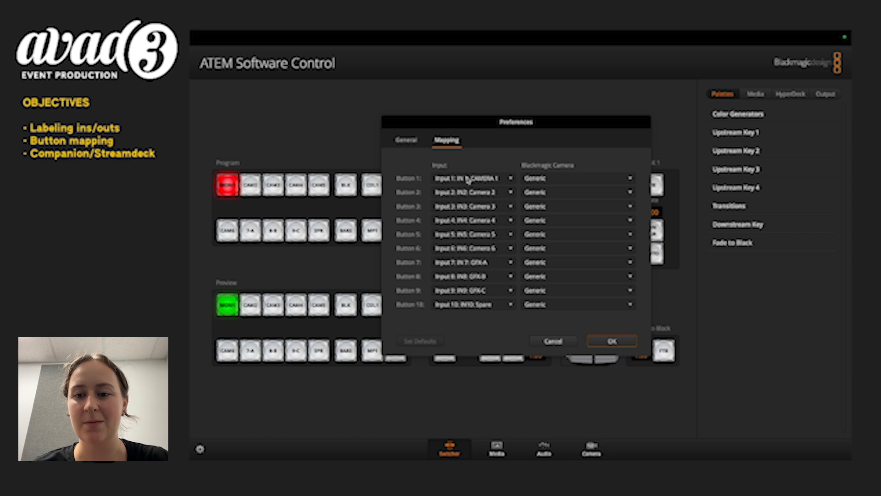
Map Button 1 to Input 7: IN 7: GFX-A, and Button 7 to Input 1: IN 1: CAMERA 1 and finally to Input 9: IN9: GFX-C.
left_click(469, 178)
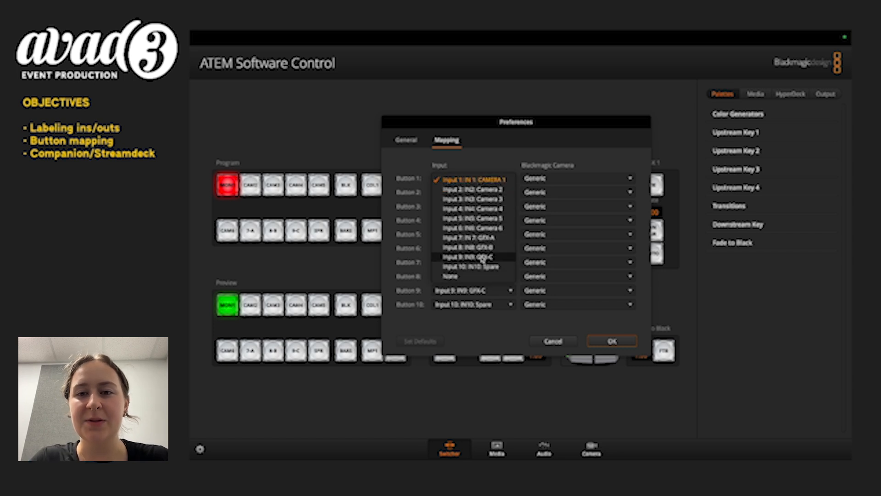
left_click(475, 237)
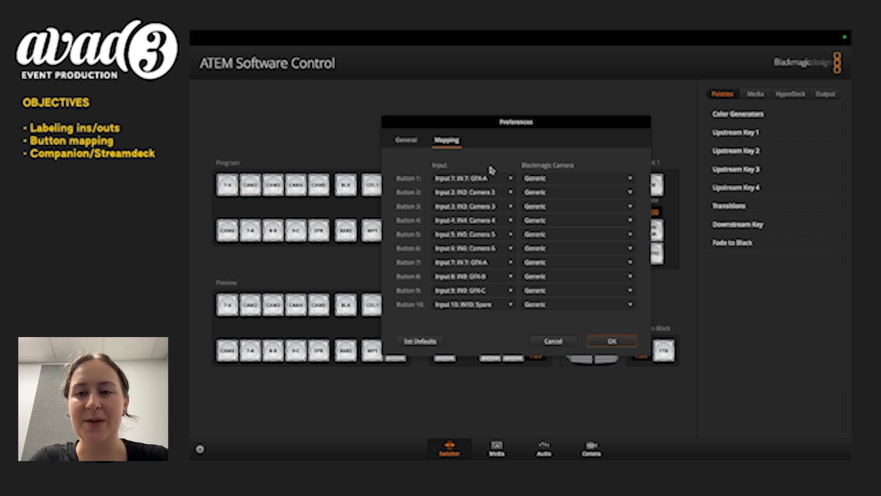
left_click(454, 265)
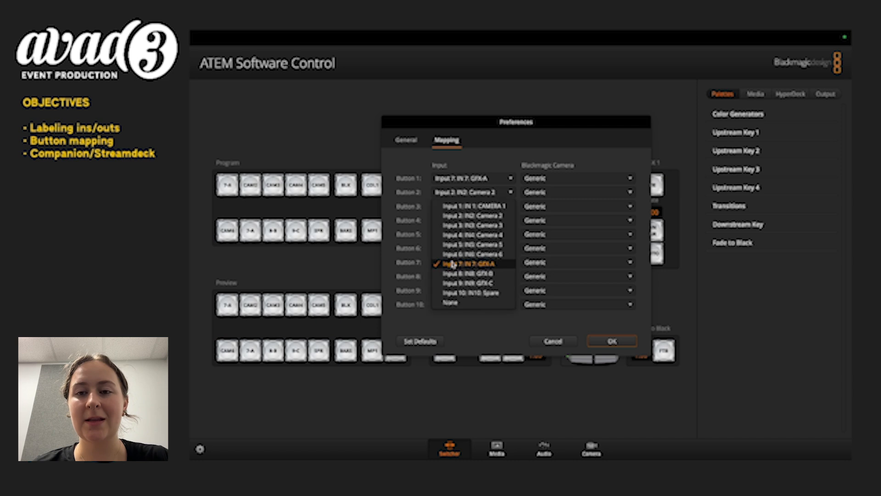
left_click(460, 205)
left_click(456, 263)
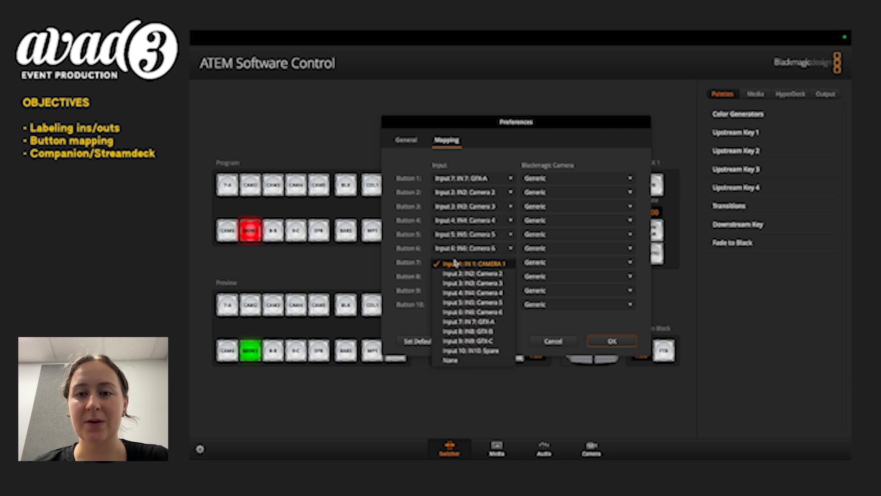
left_click(461, 340)
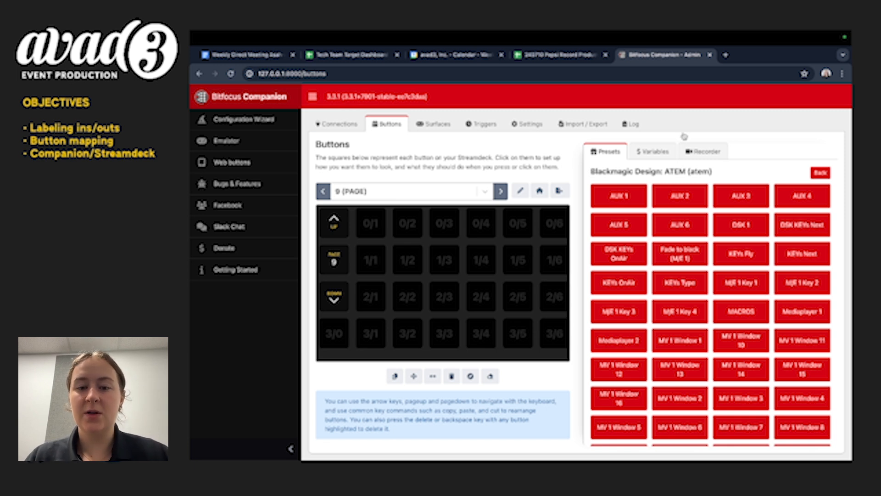
Switch to Bitfocus Companion by launching its GUI, and close the duplicate browser page.
mouse_move(766, 34)
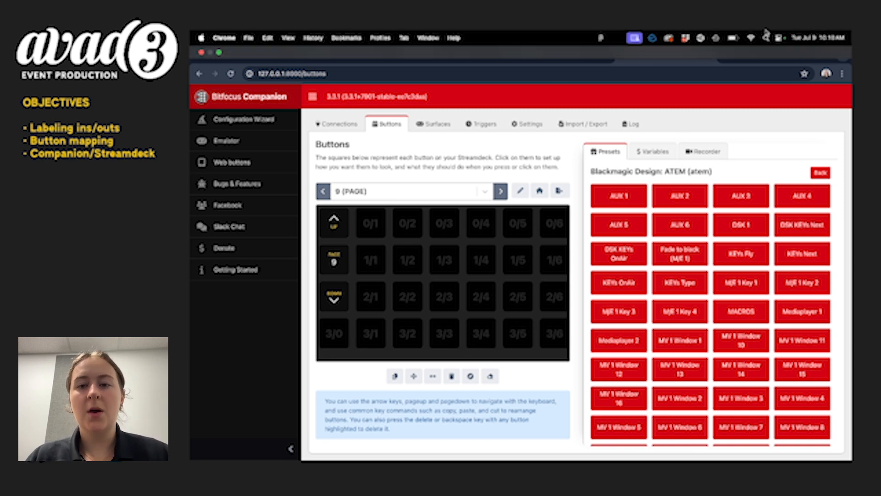
left_click(700, 38)
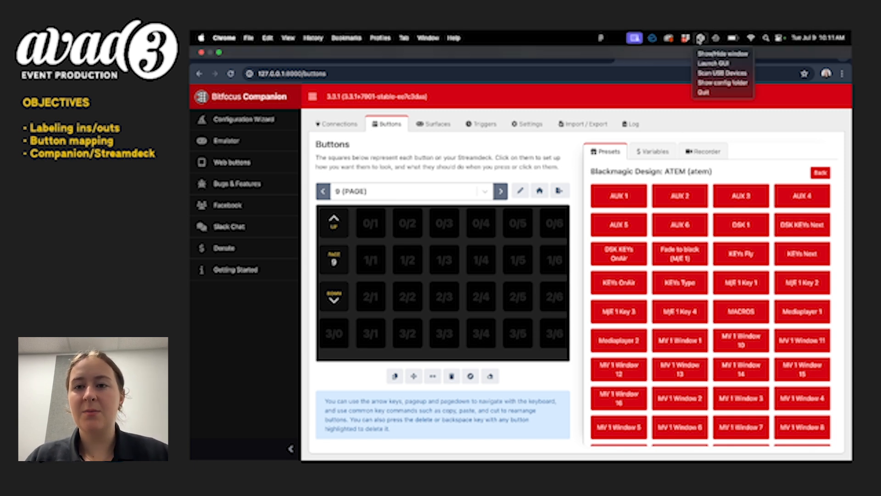
left_click(713, 63)
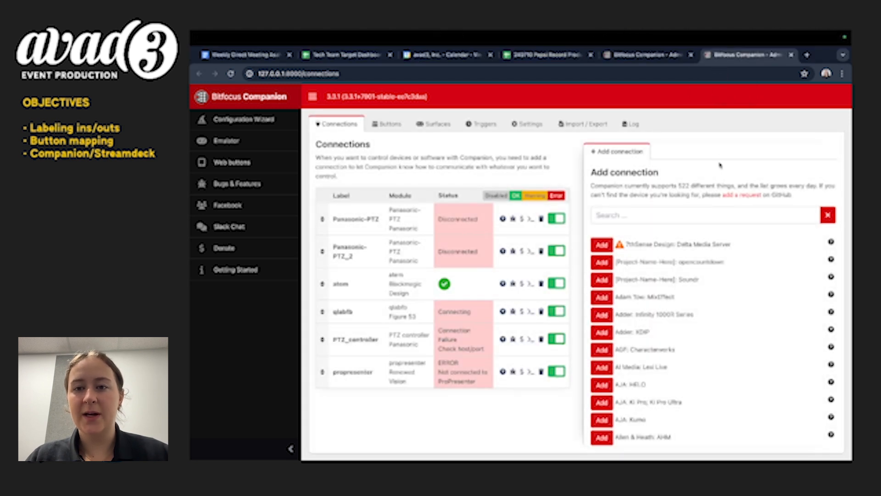
key("ctrl+w")
Search the available connections for ATEM and add the Blackmagic Design: ATEM connection.
left_click(594, 151)
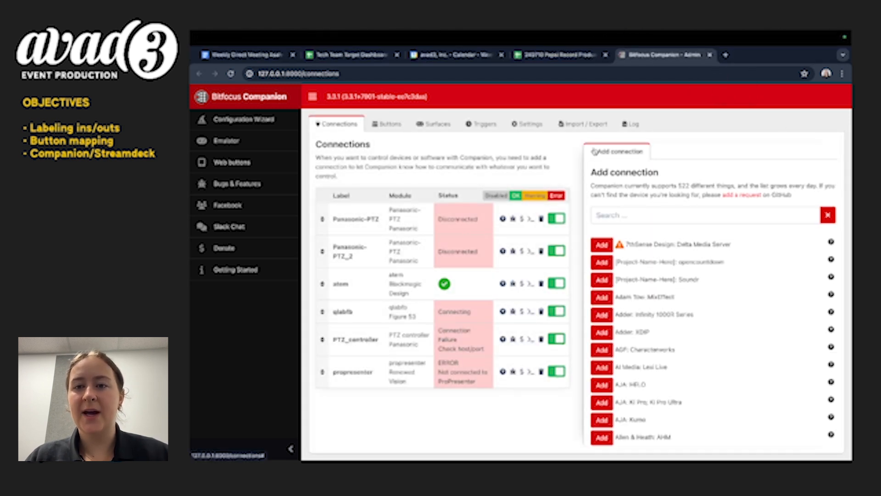
left_click(638, 216)
type("ATEM")
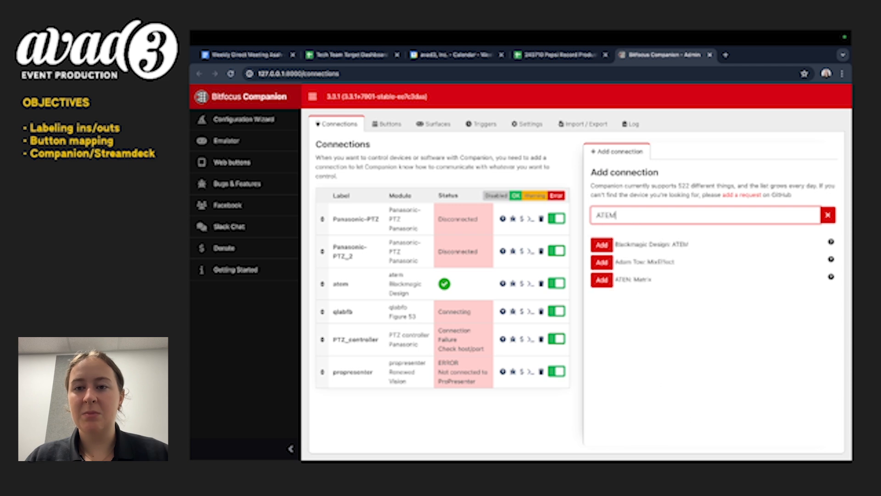
left_click(602, 245)
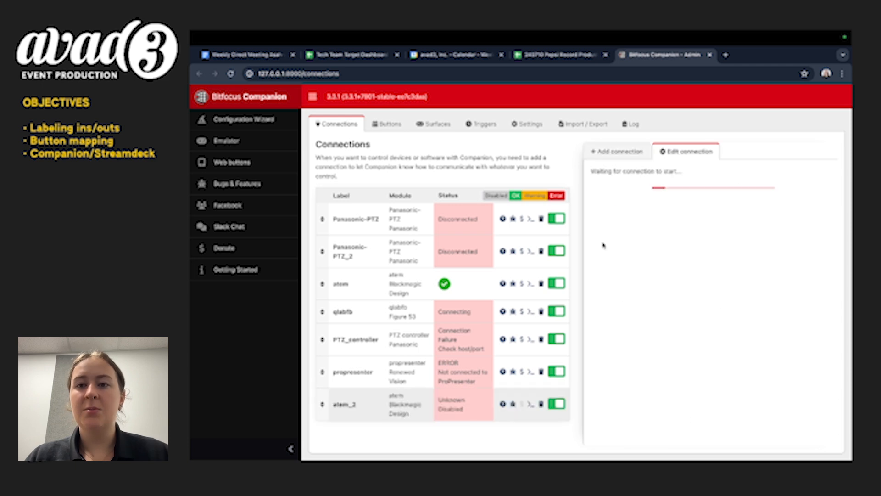
type("192")
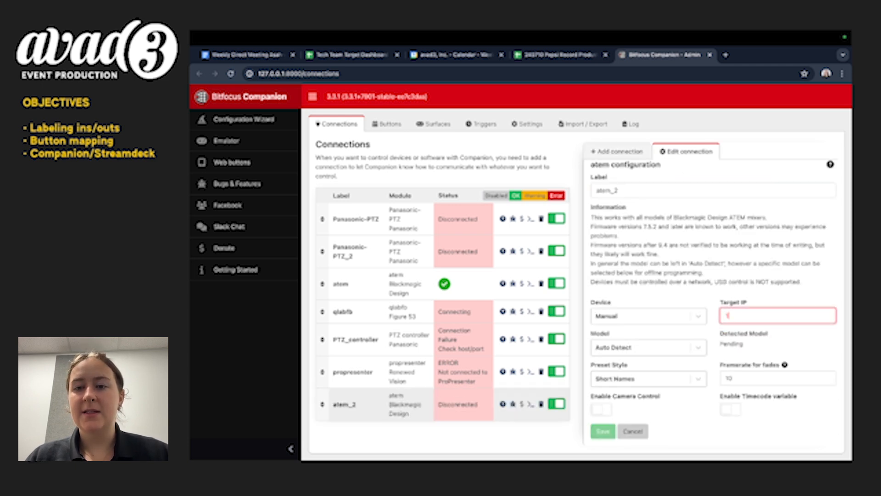
key("BackSpace")
key("BackSpace")
key("BackSpace")
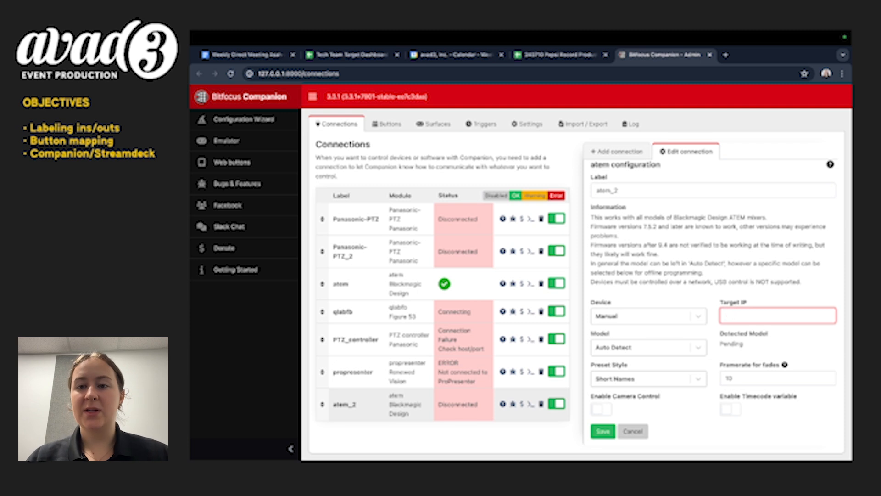
Choose 1 M/E Constellation 4K as the new ATEM connection's model, and open the existing atem connection's configuration without saving.
left_click(641, 347)
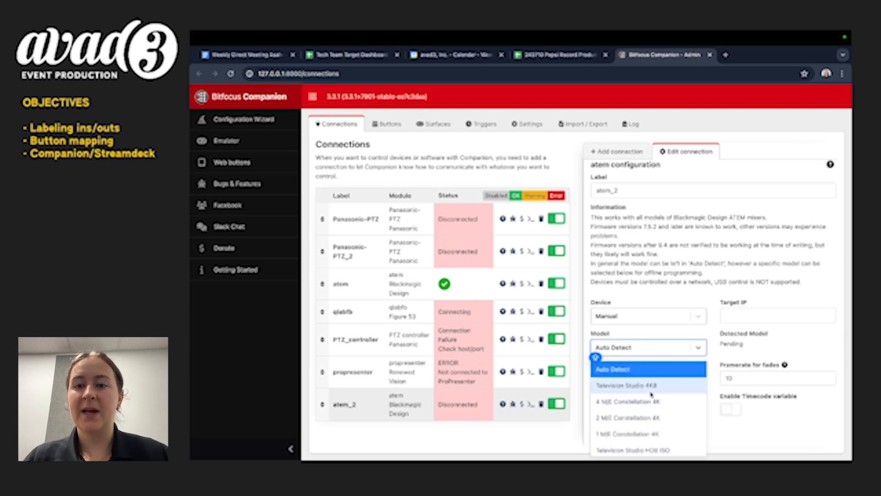
scroll(640, 380, "down", 2)
scroll(641, 380, "up", 1)
left_click(641, 380)
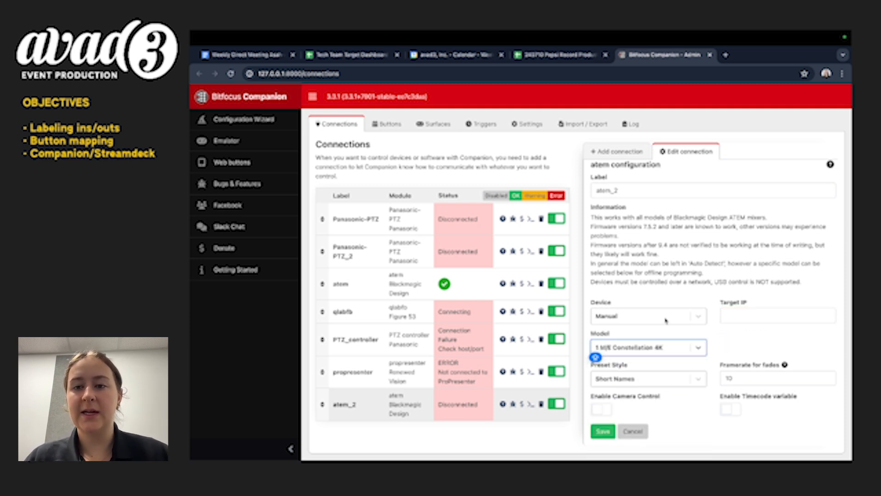
left_click(414, 286)
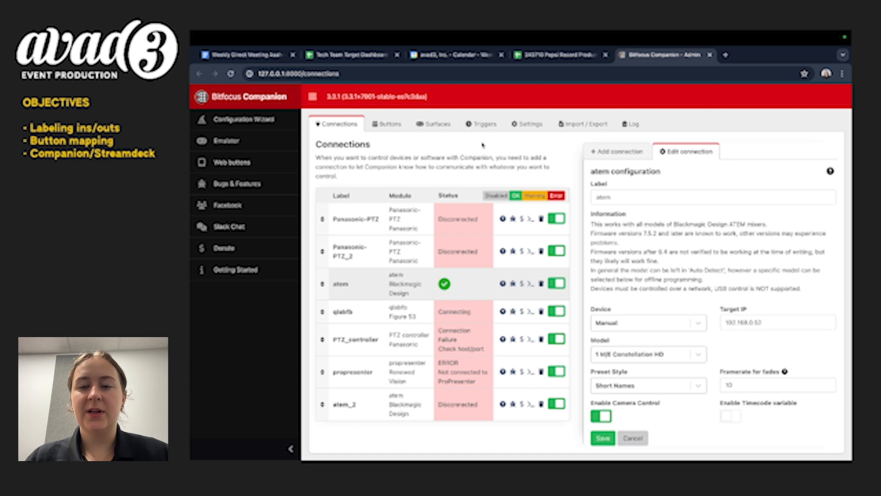
Go to button page 9 and open the Preview (M/E 1) presets of the Blackmagic Design: ATEM (atem) connection.
left_click(388, 124)
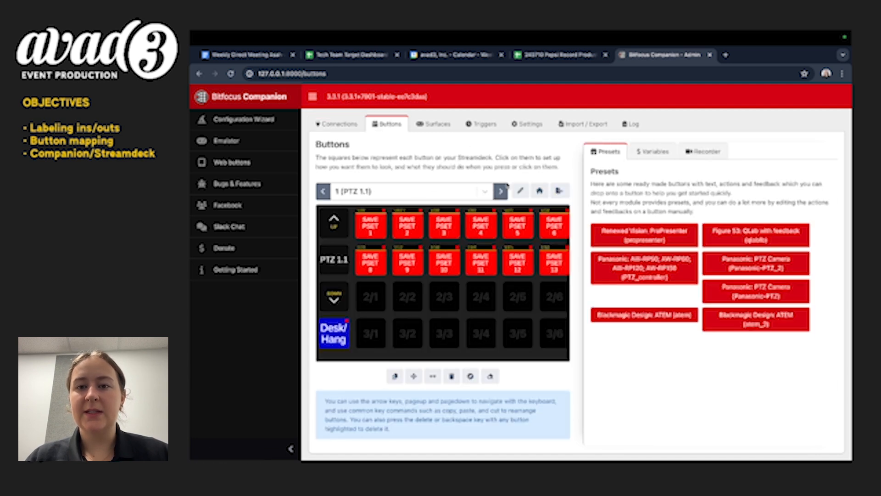
left_click(501, 191)
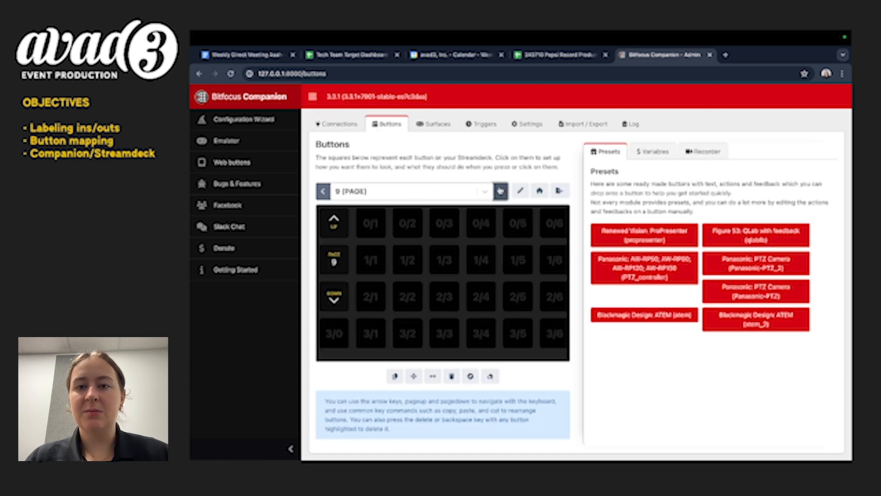
left_click(684, 314)
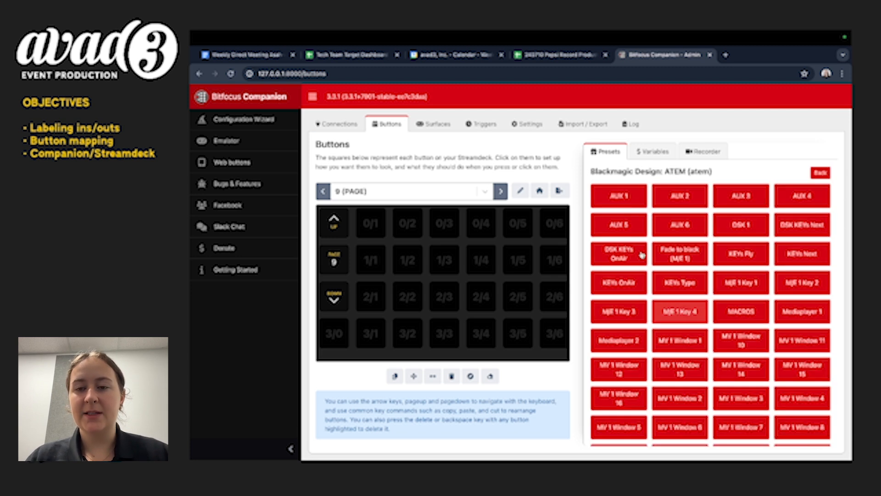
scroll(678, 212, "down", 1)
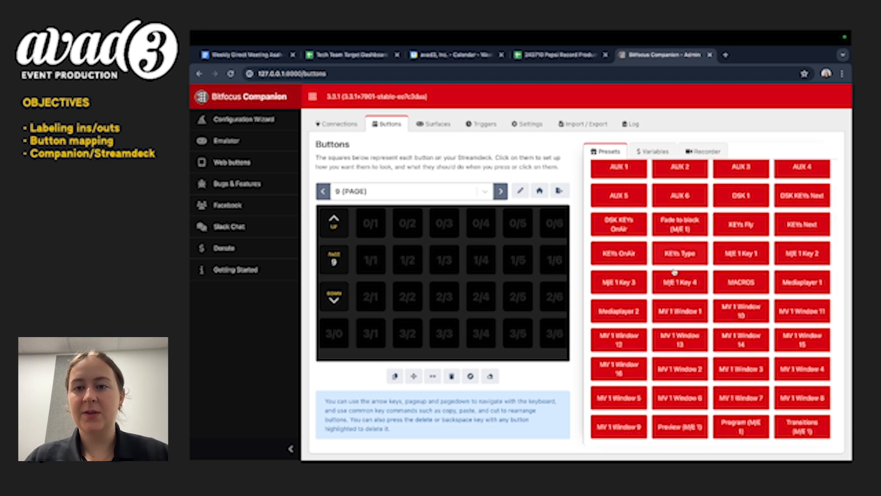
scroll(742, 339, "up", 1)
scroll(683, 321, "down", 1)
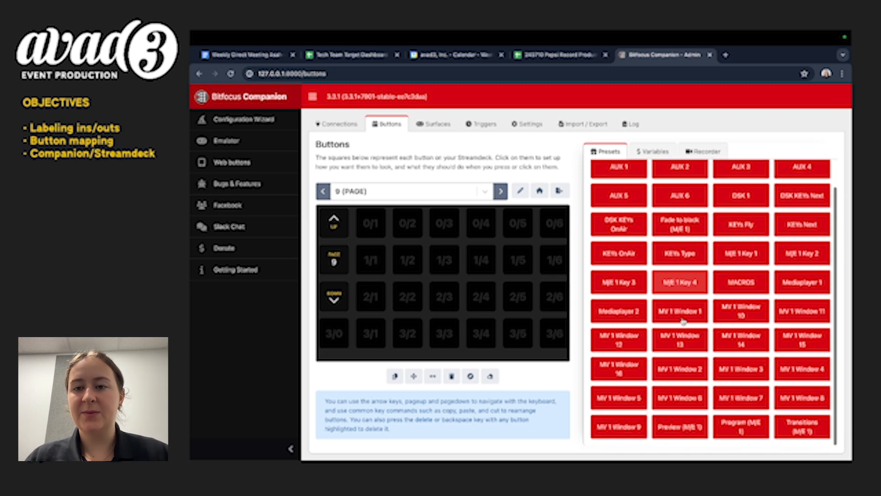
left_click(677, 434)
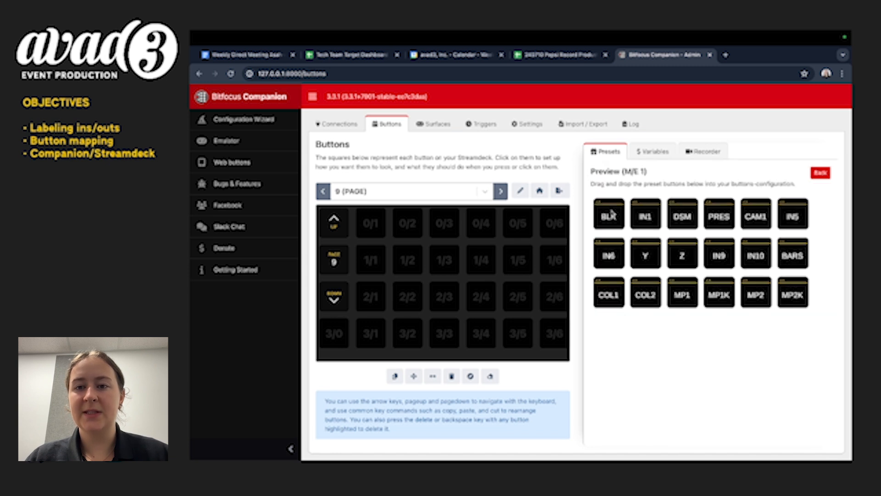
Place the preview presets IN1, DSM and CAM1 on button positions 0/1, 0/2 and 0/3 of page 9.
left_click_drag(654, 219, 371, 234)
left_click_drag(683, 217, 407, 224)
left_click_drag(749, 214, 445, 223)
left_click_drag(445, 223, 444, 223)
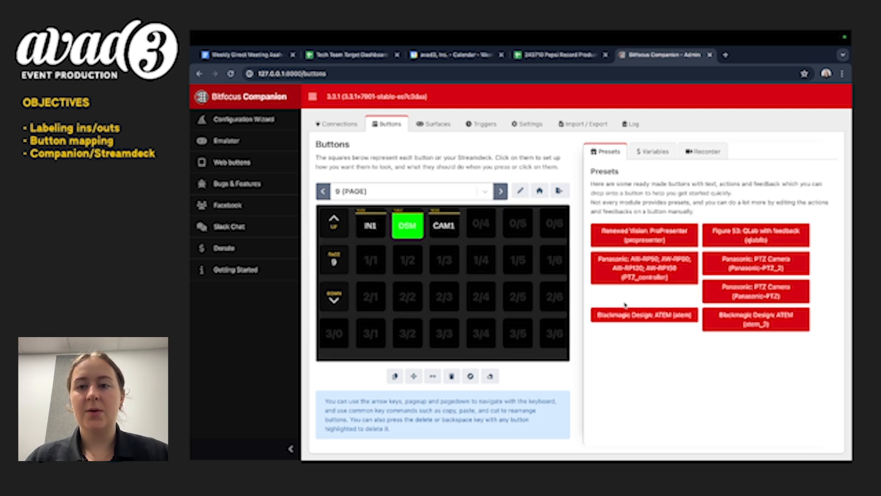
Place the IN1, DSM and CAM1 presets from the atem connection's Program (M/E 1) group on button positions 1/1, 1/2 and 1/3.
left_click(621, 317)
scroll(729, 321, "down", 1)
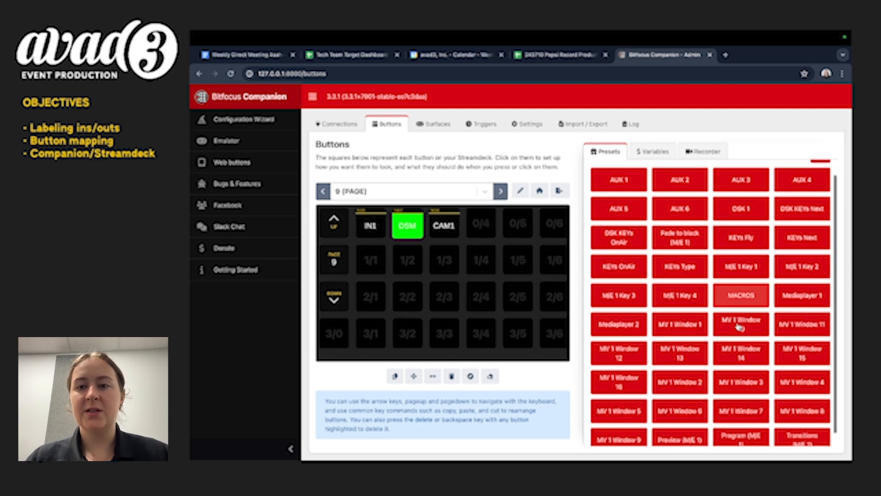
left_click(752, 432)
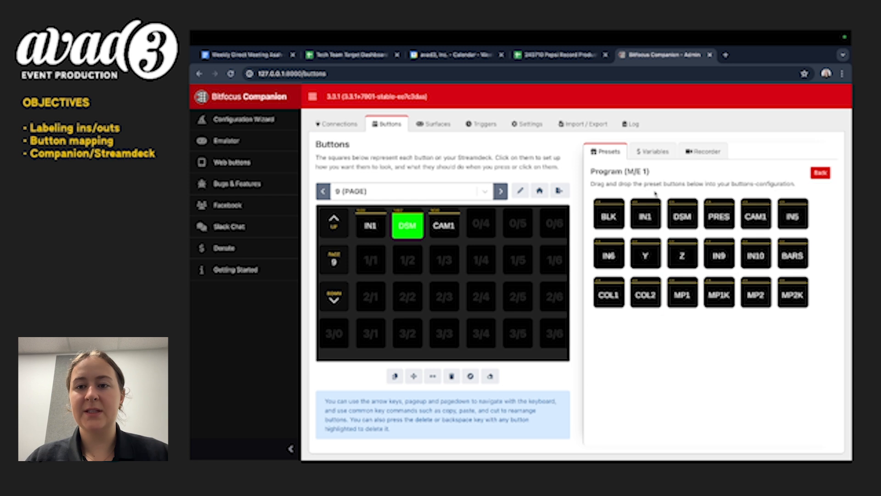
left_click_drag(645, 215, 381, 257)
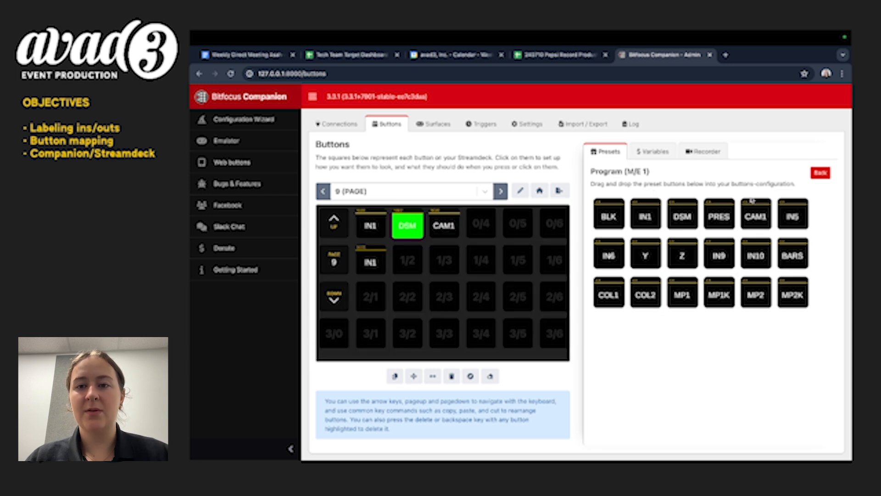
left_click_drag(683, 215, 407, 260)
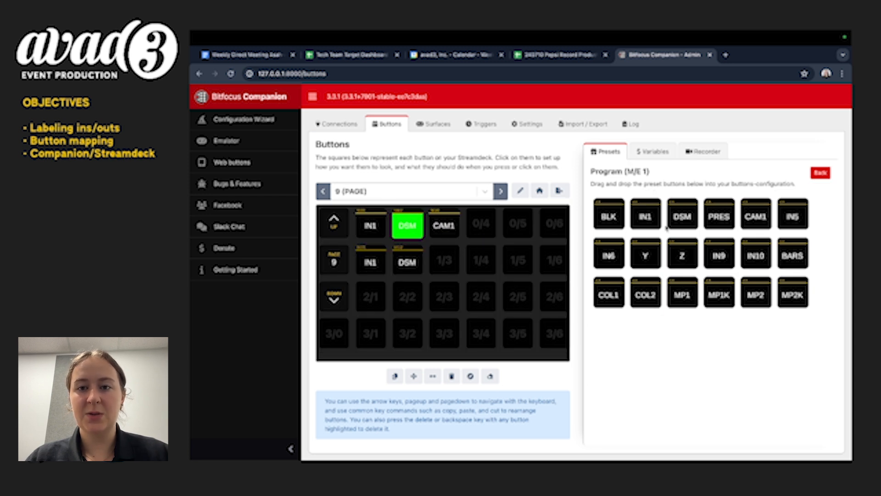
left_click_drag(769, 215, 445, 260)
Place two presets from the atem connection's Transitions (M/E 1) group on button positions 0/4 and 1/4.
left_click(820, 173)
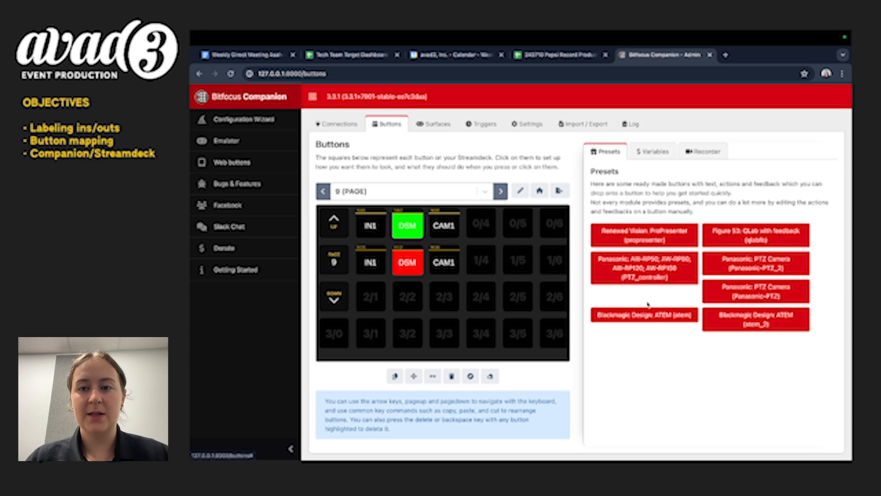
left_click(645, 315)
scroll(754, 358, "down", 1)
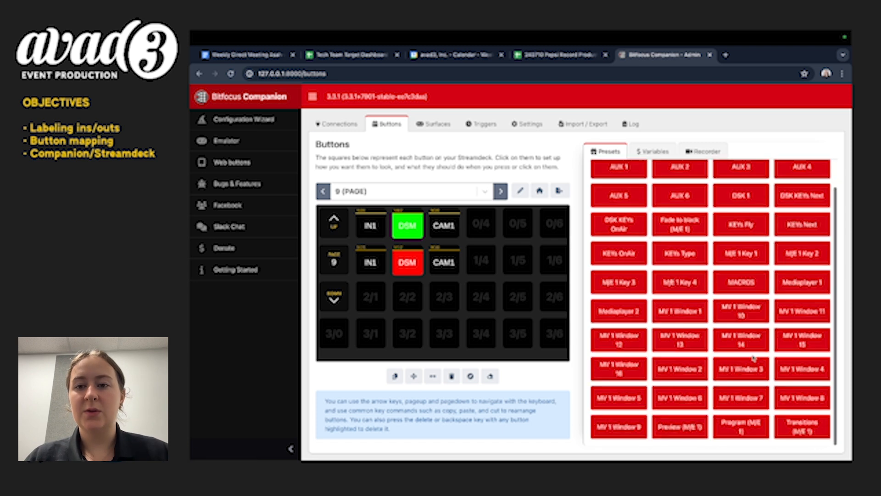
left_click(793, 419)
left_click_drag(682, 187, 483, 235)
left_click_drag(646, 187, 481, 260)
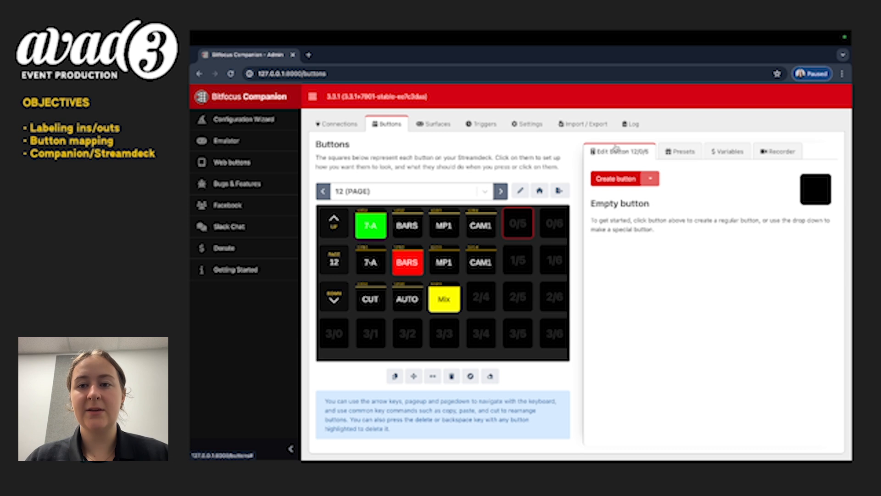
On page 12, place the 7-A and BARS presets from the atem connection's AUX 1 group on button positions 0/5 and 0/6.
left_click(674, 152)
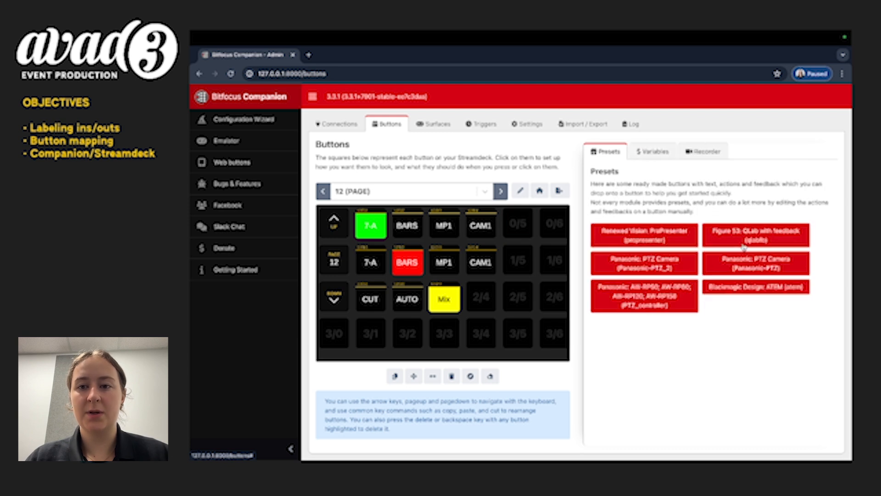
left_click(768, 287)
left_click(619, 193)
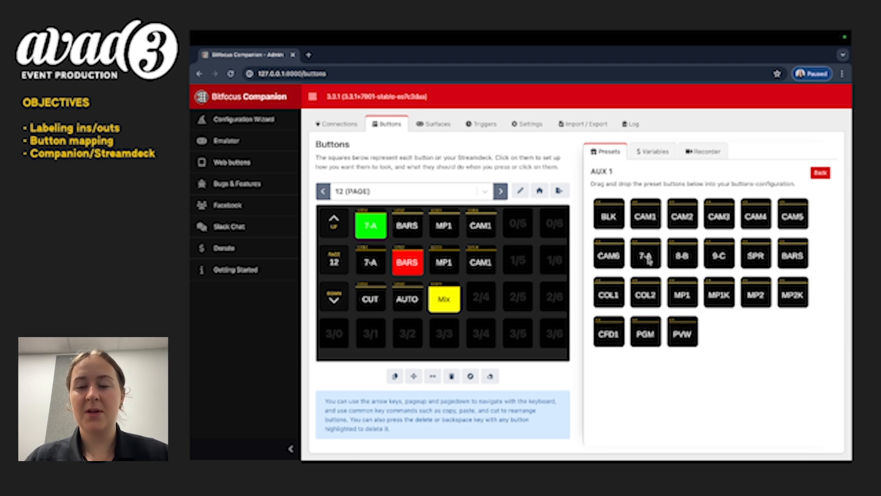
left_click_drag(645, 260, 517, 224)
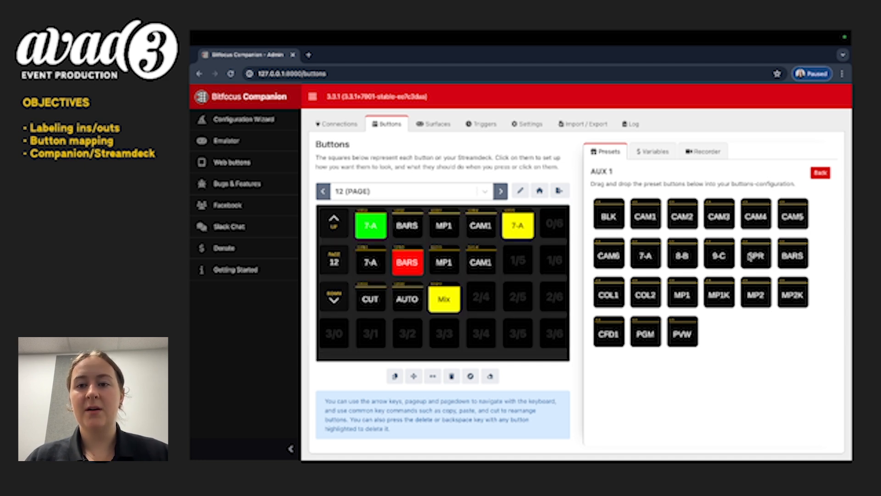
left_click_drag(781, 254, 557, 222)
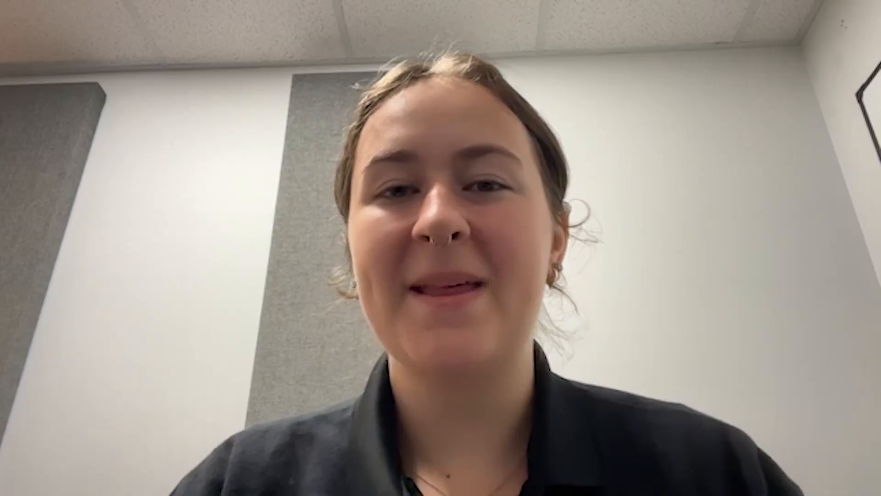